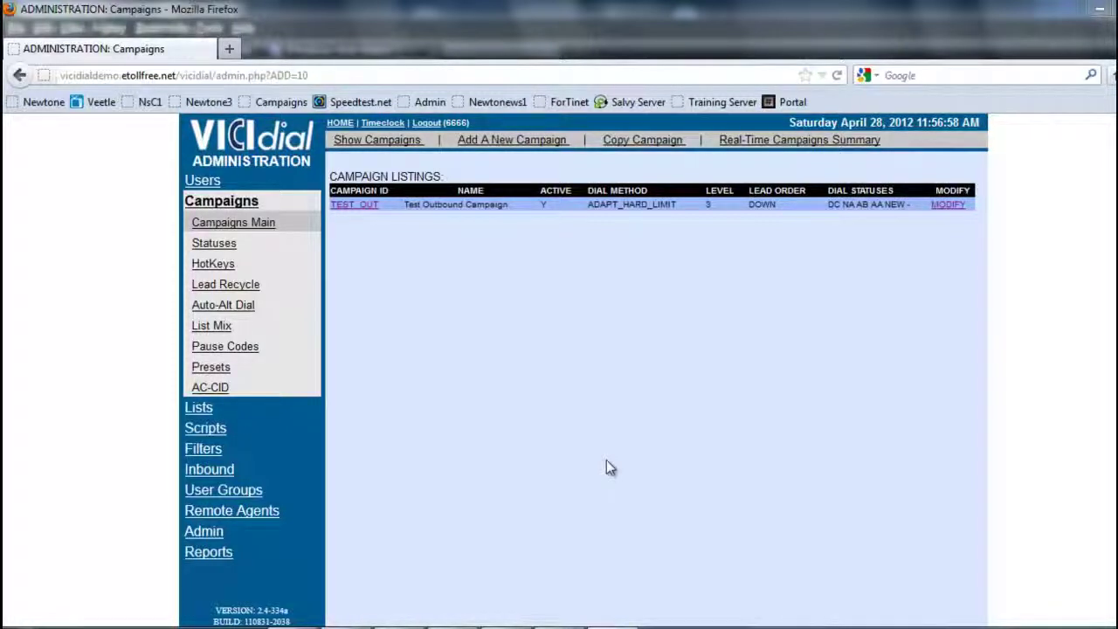
# Step: Review TEST_OUT's dial statuses, then open its Lead Recycling page from the Lead Recycle listings
pyautogui.click(196, 225)
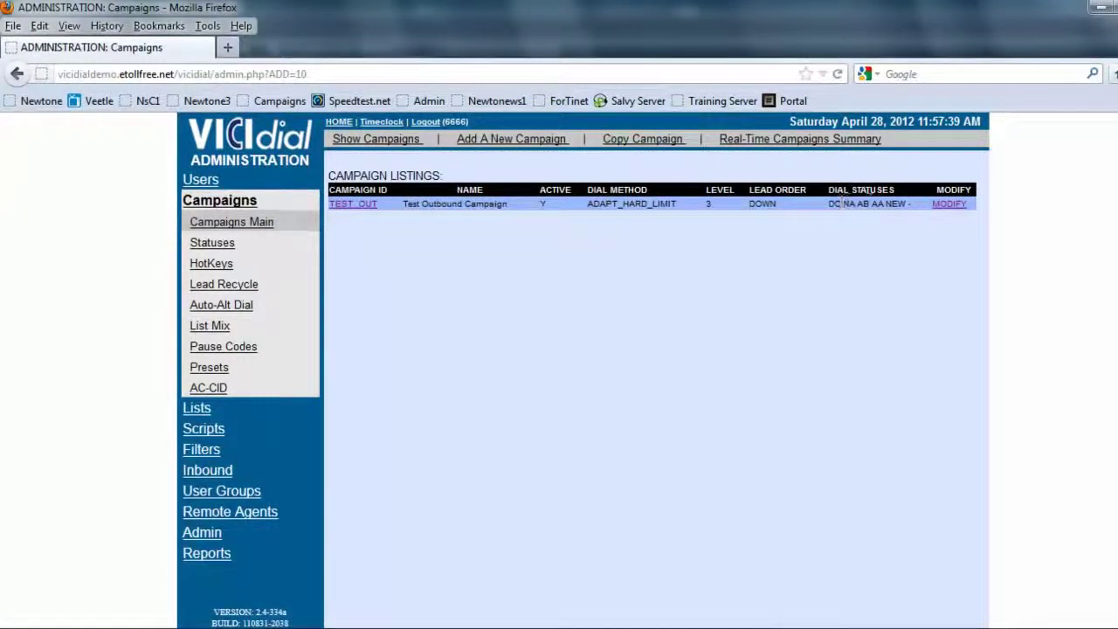
pyautogui.moveTo(831, 203); pyautogui.dragTo(895, 210)
pyautogui.click(887, 226)
pyautogui.click(217, 291)
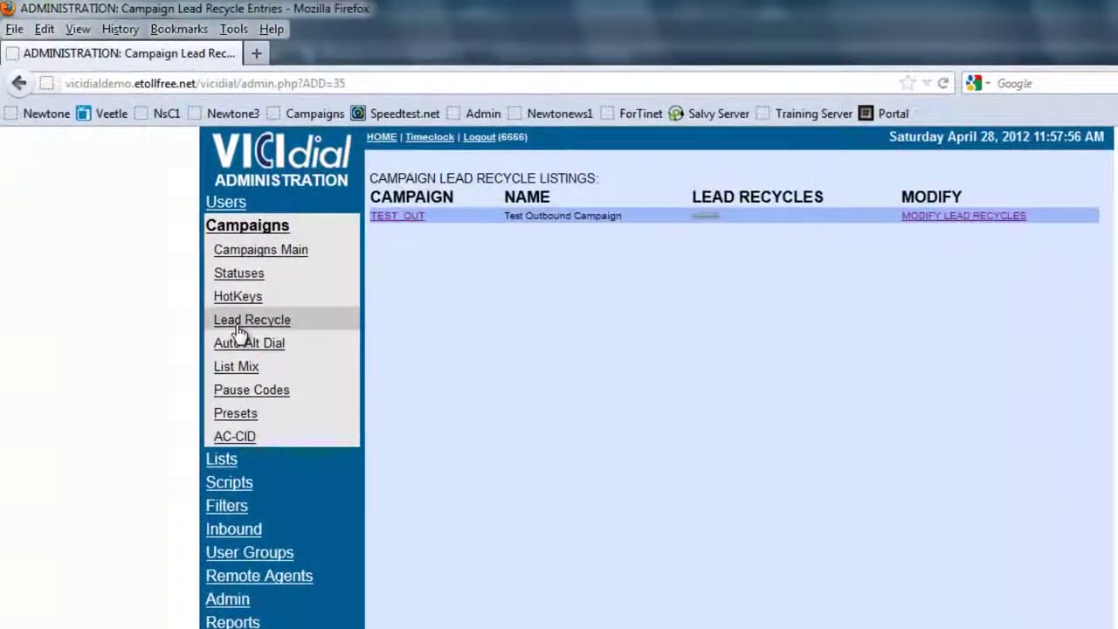
pyautogui.click(398, 218)
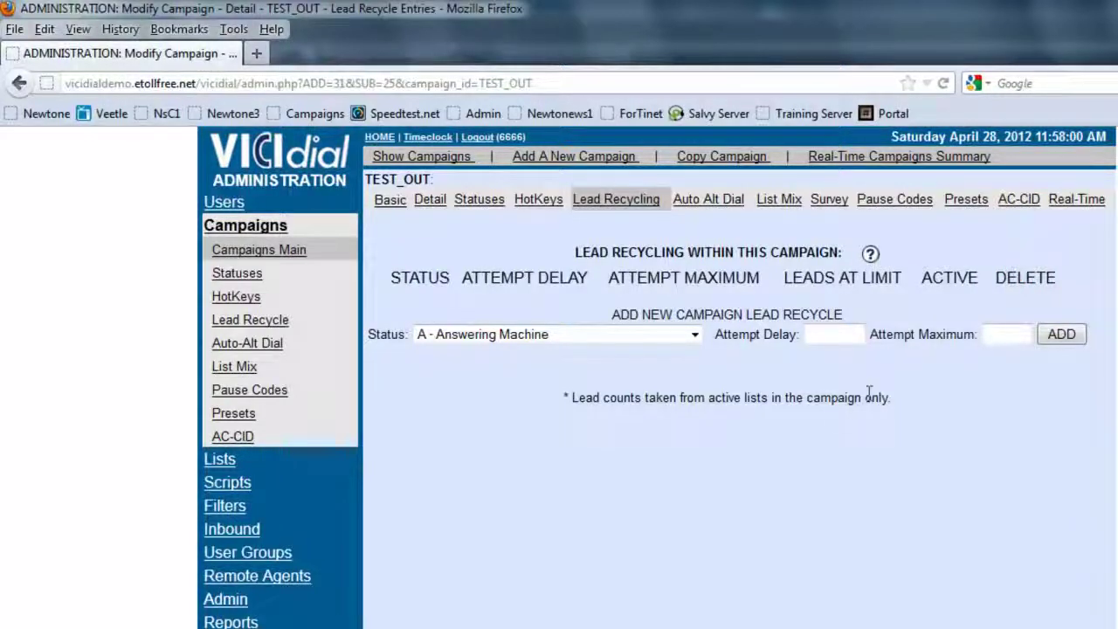
# Step: Add an AA (Answering Machine Auto) recycle rule with 3600-second attempt delay and 3 maximum attempts
pyautogui.click(503, 334)
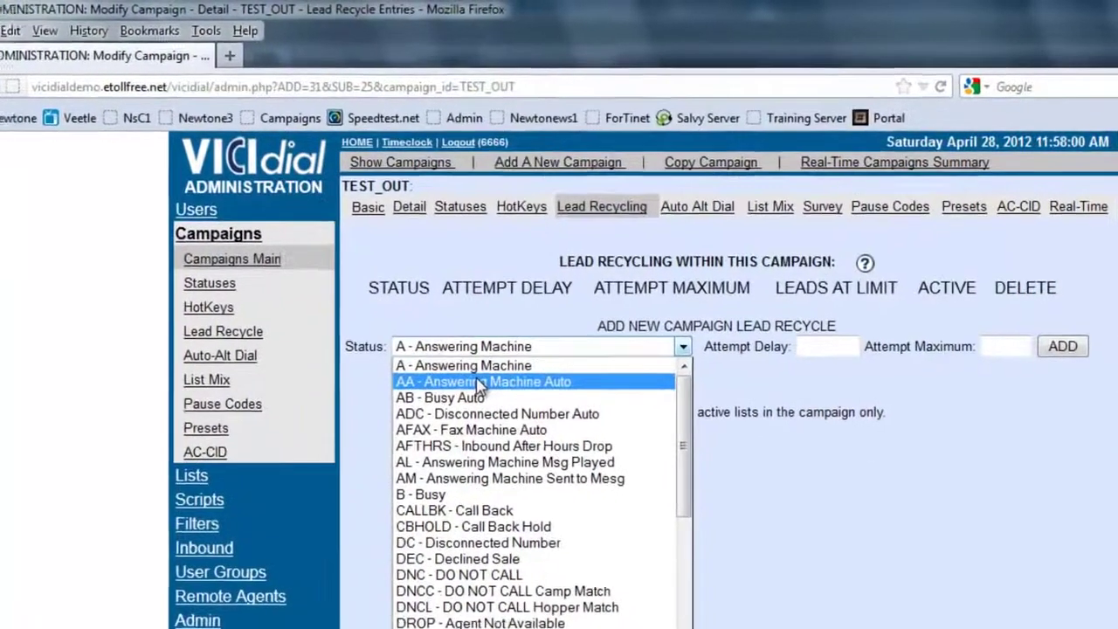
pyautogui.click(496, 369)
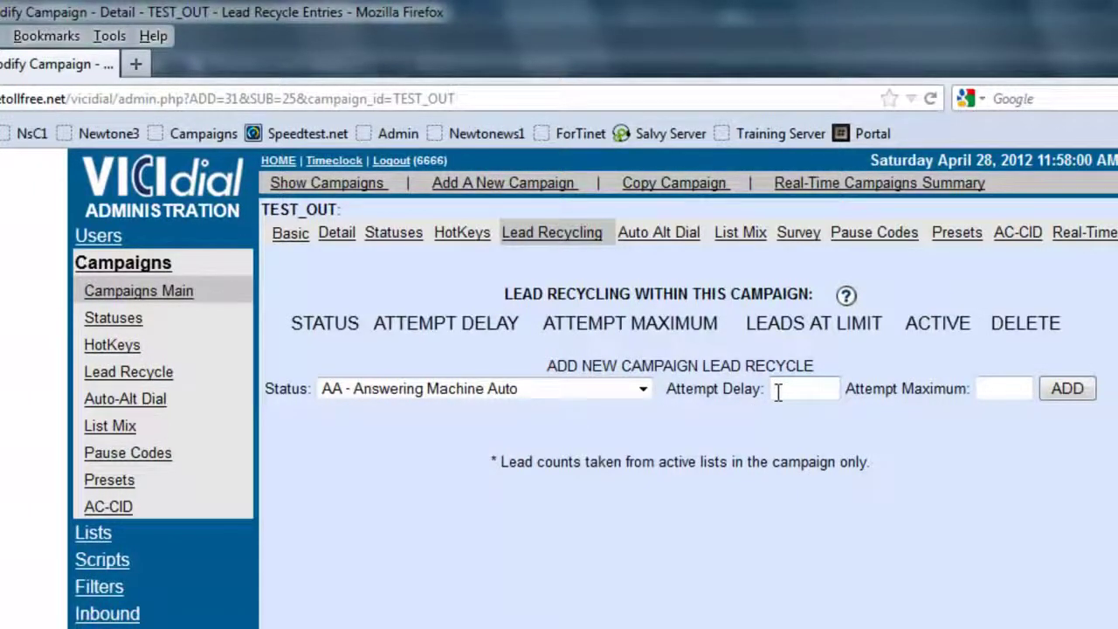
pyautogui.write('600')
pyautogui.click(999, 391)
pyautogui.write('3')
pyautogui.click(1063, 391)
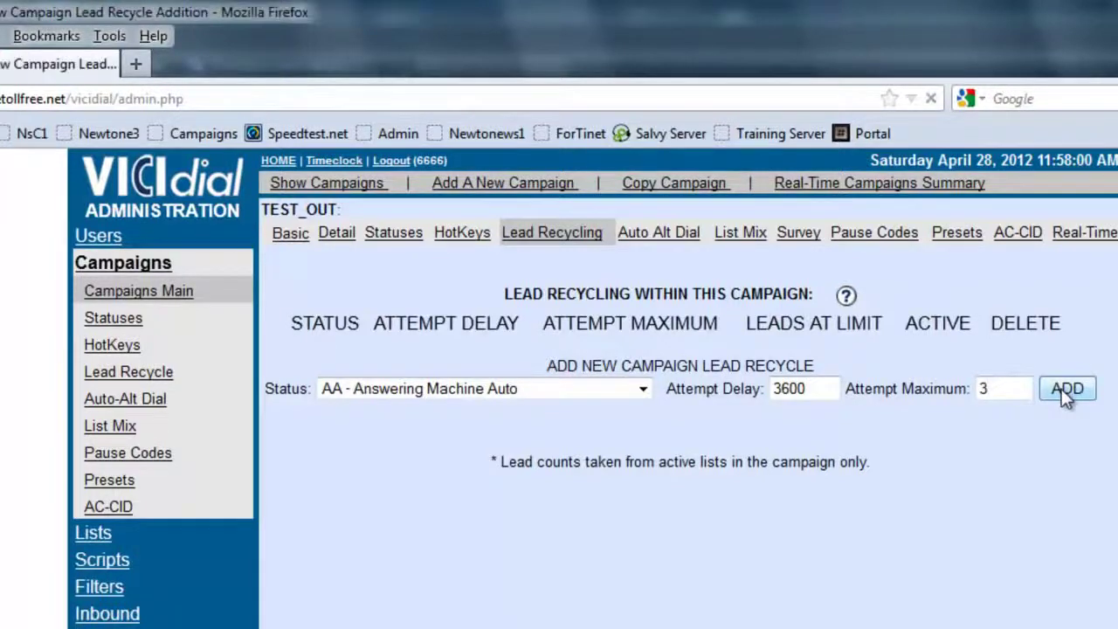
# Step: Add an AB (Busy Auto) recycle rule with 1800-second attempt delay and 10 maximum attempts
pyautogui.click(644, 427)
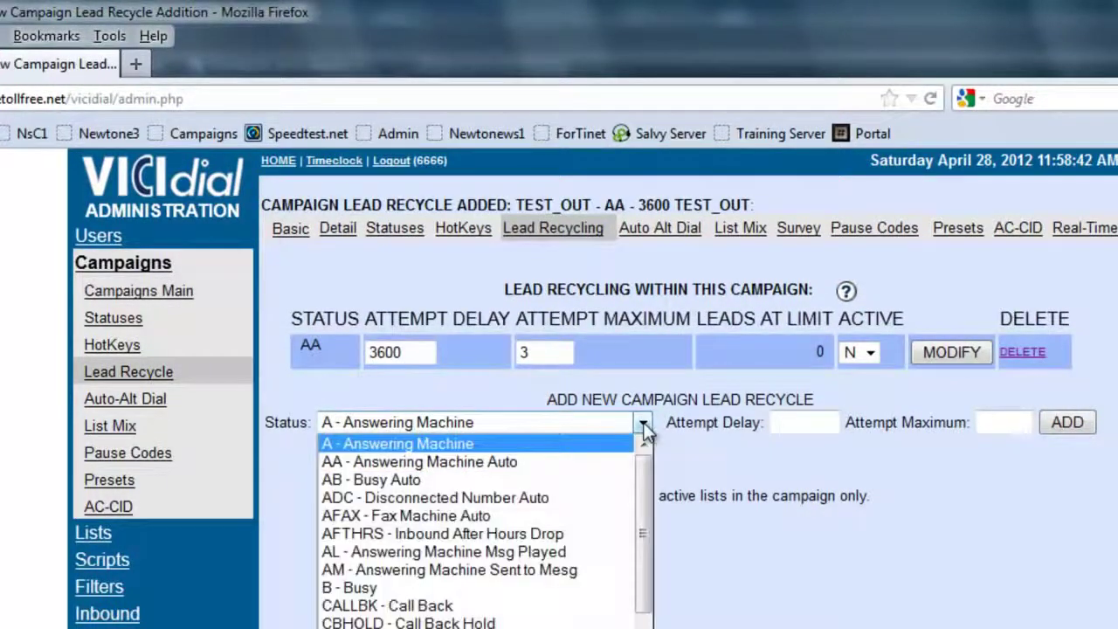
pyautogui.click(461, 486)
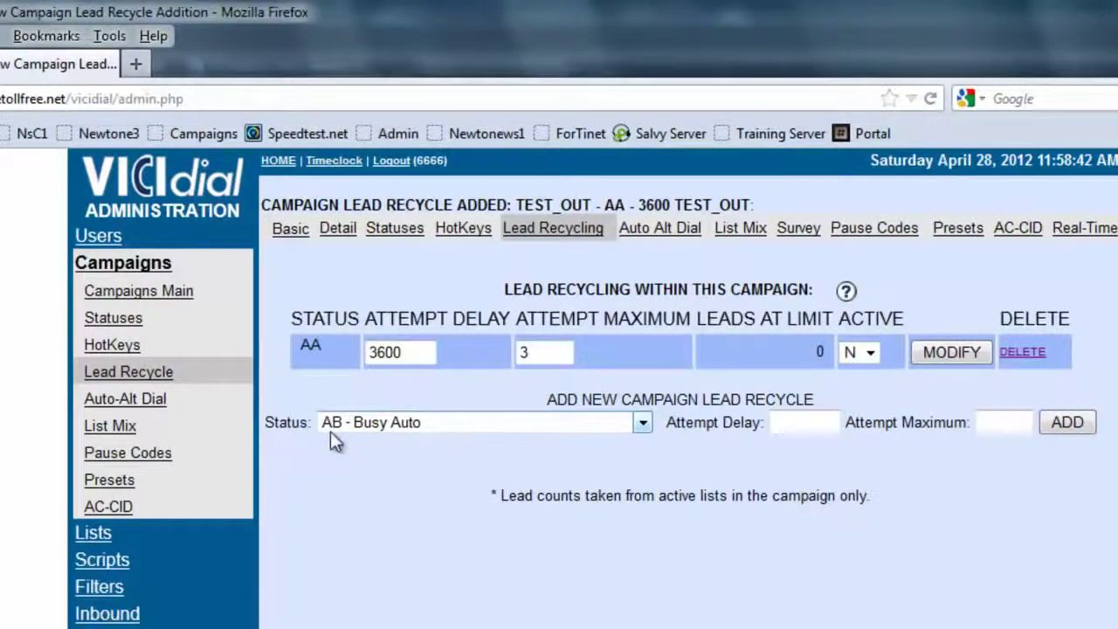
pyautogui.click(801, 422)
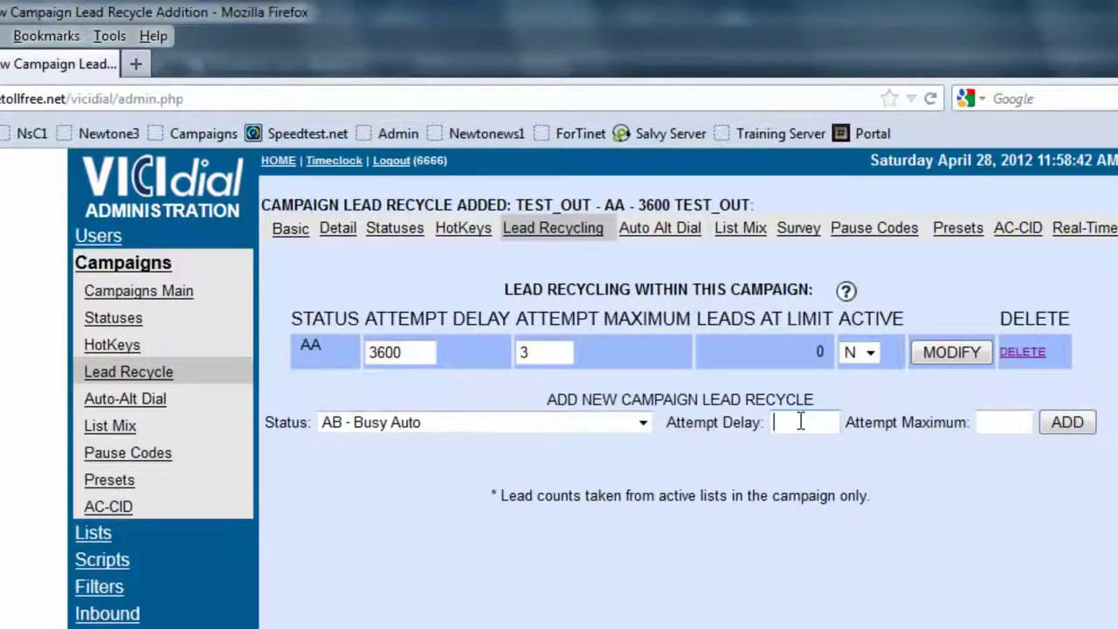
pyautogui.write('1800')
pyautogui.press('Tab')
pyautogui.write('5')
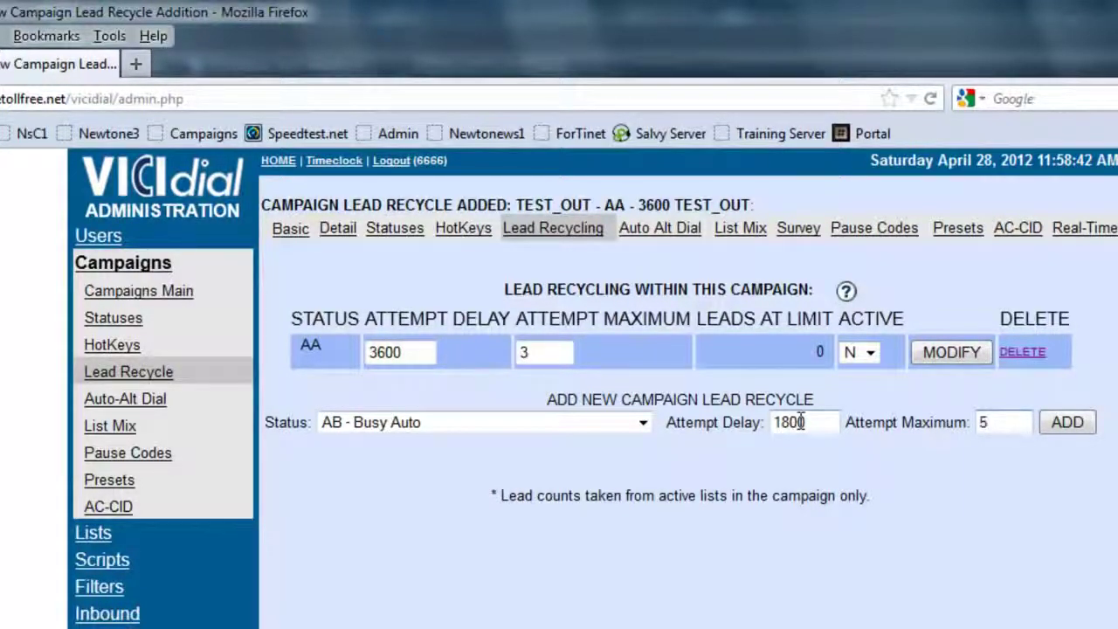
pyautogui.press('BackSpace')
pyautogui.write('10')
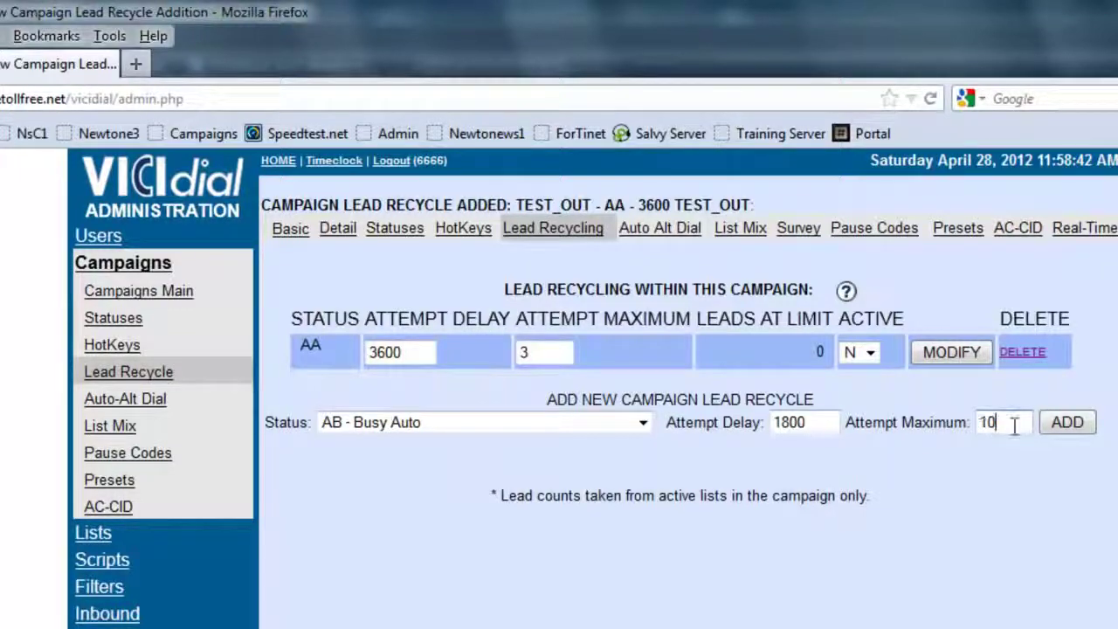
pyautogui.click(1088, 428)
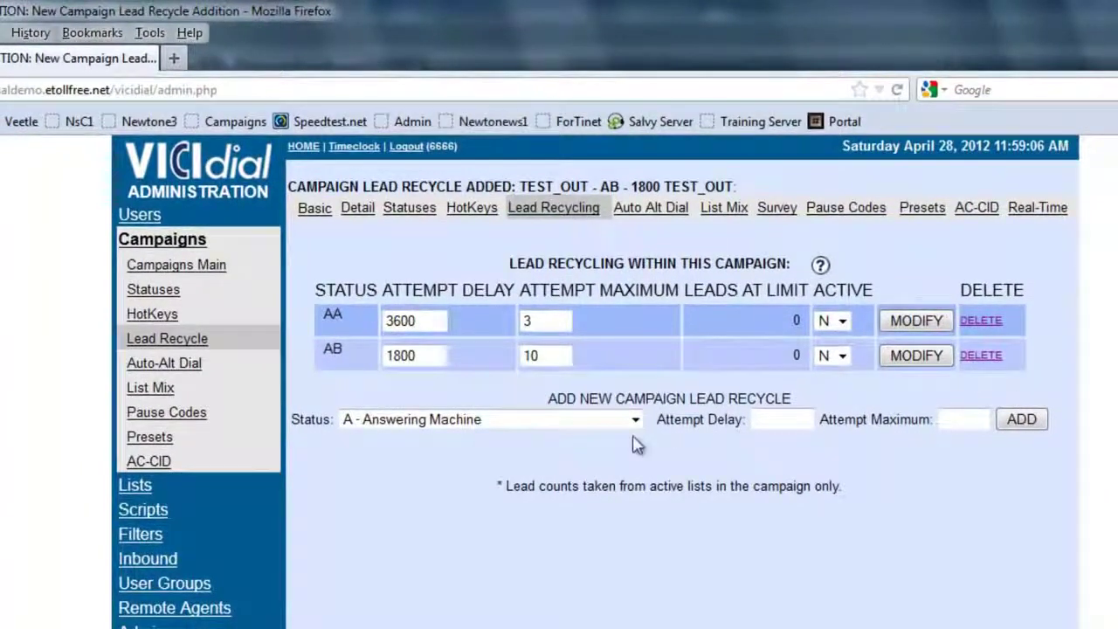
# Step: Add an NA (No Answer AutoDial) recycle rule with 3600-second attempt delay and 10 maximum attempts
pyautogui.click(633, 420)
pyautogui.scroll(-3, 589, 494)
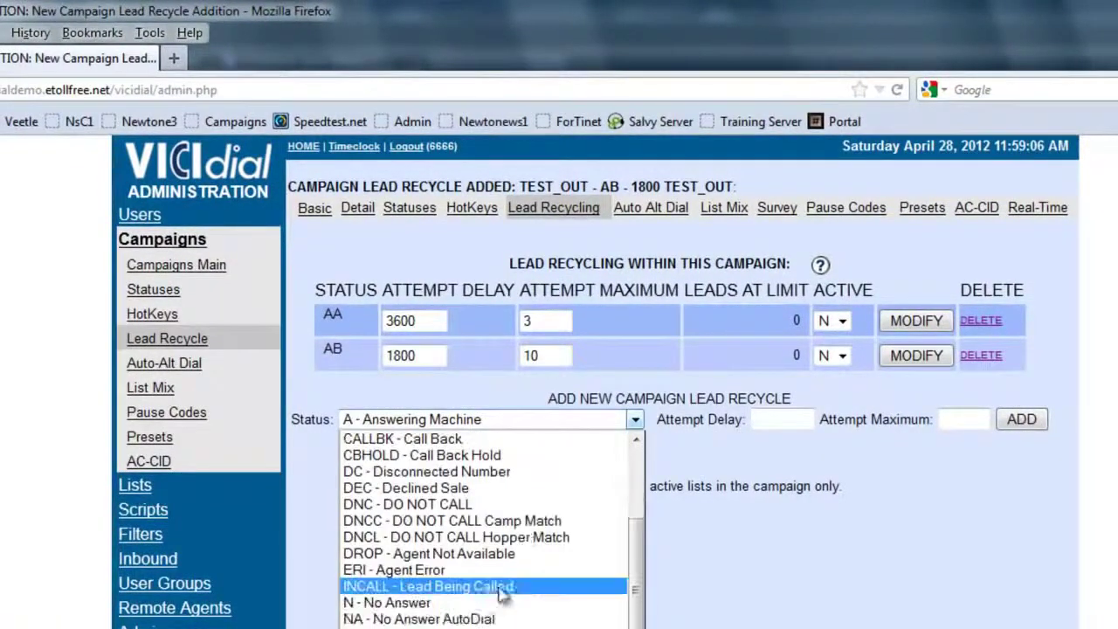
pyautogui.click(429, 618)
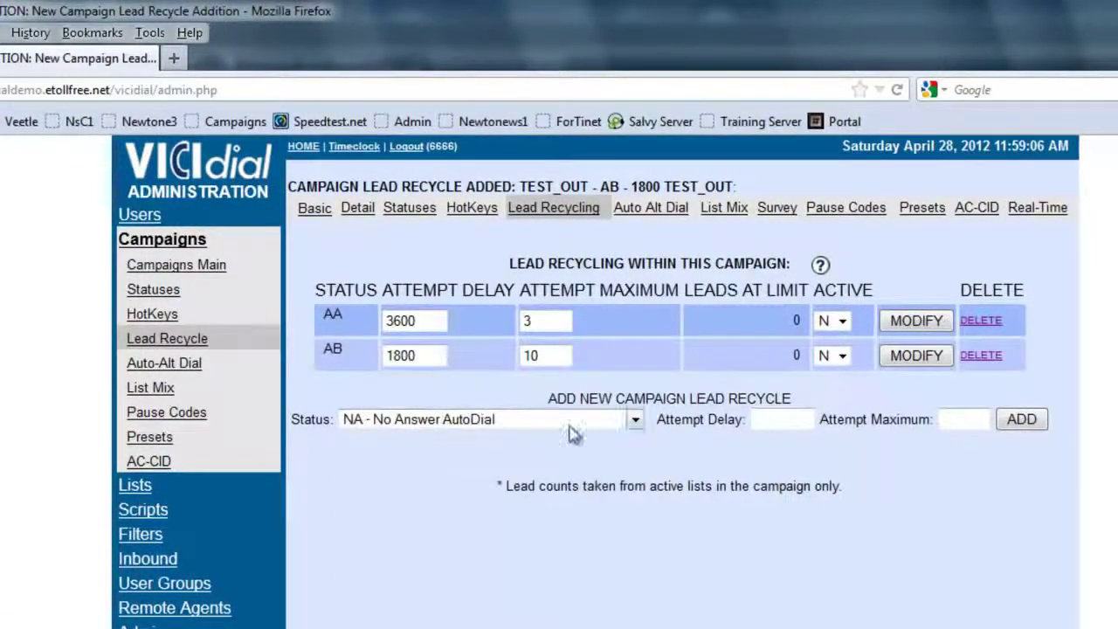
pyautogui.click(760, 420)
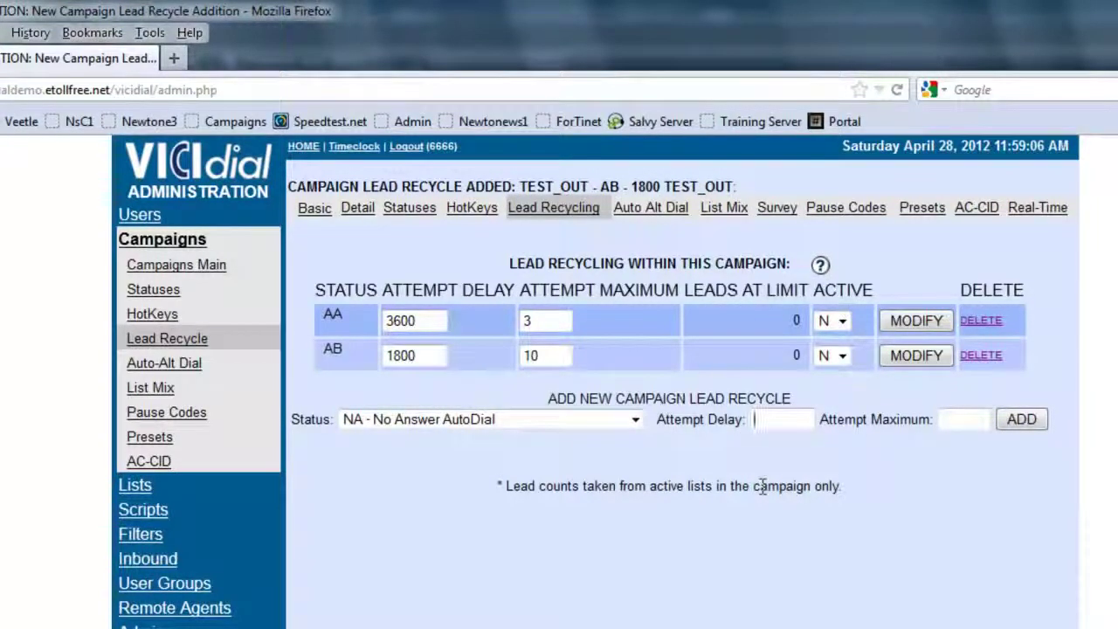
pyautogui.write('3600')
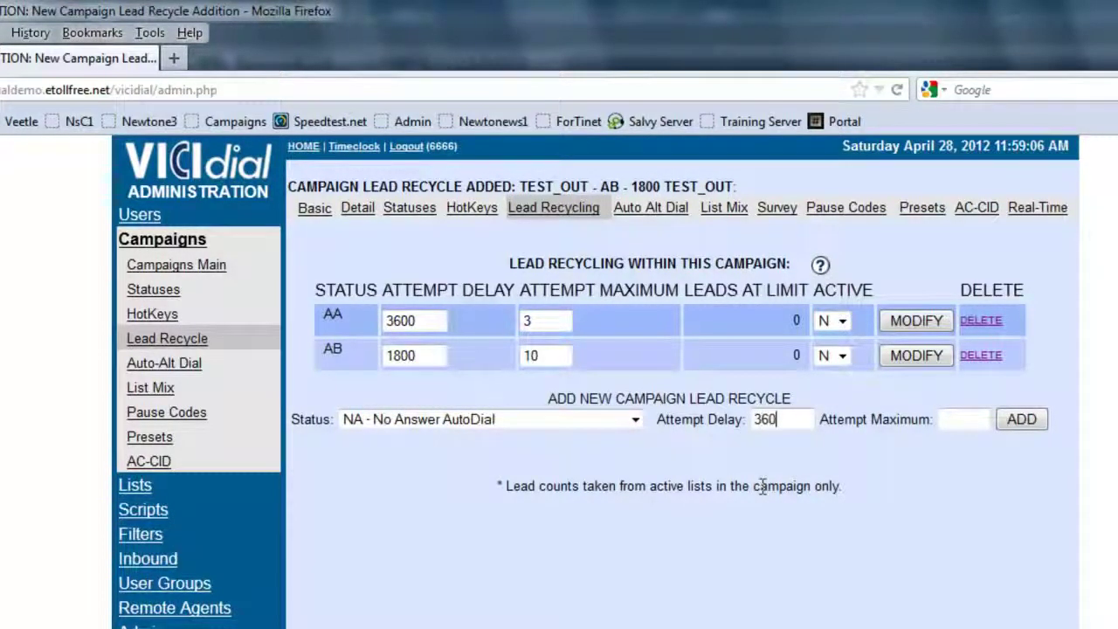
pyautogui.click(961, 421)
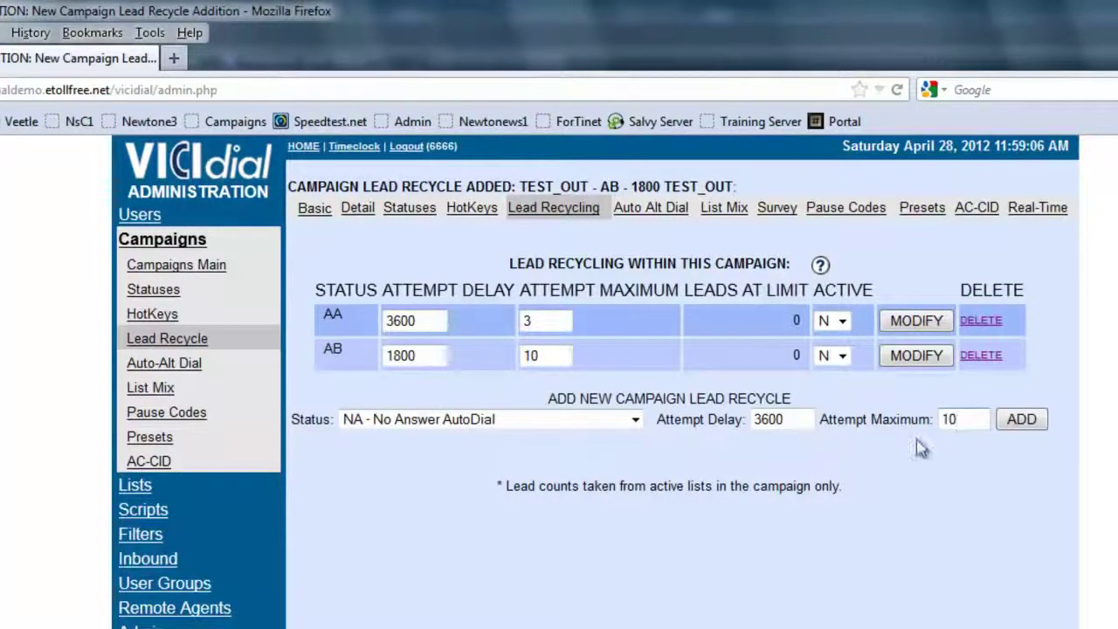
pyautogui.click(1022, 420)
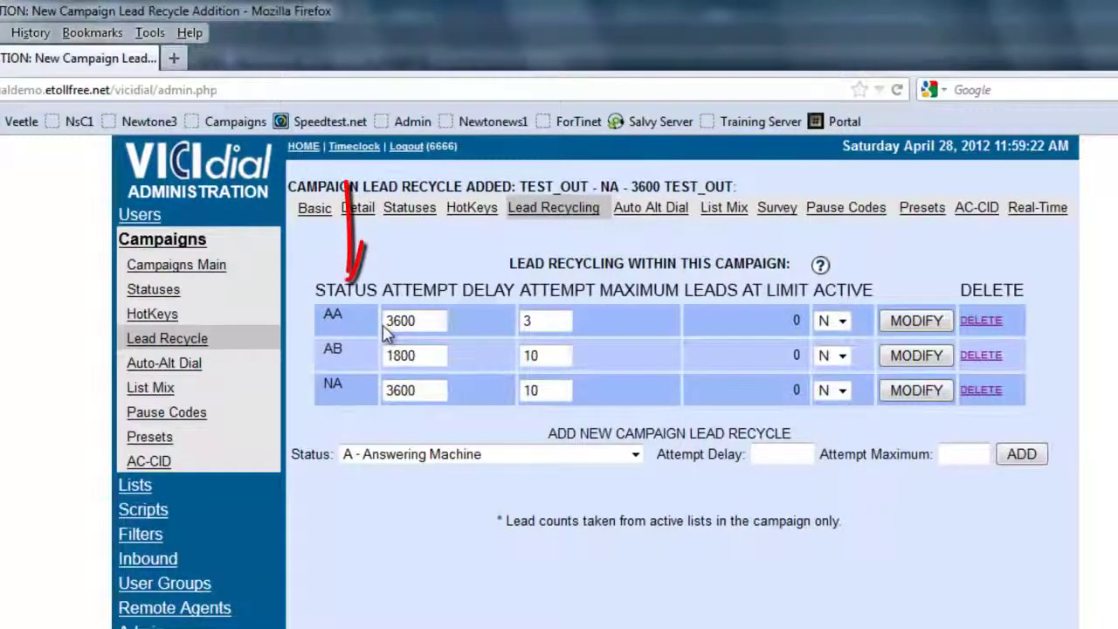
pyautogui.moveTo(326, 316); pyautogui.dragTo(342, 319)
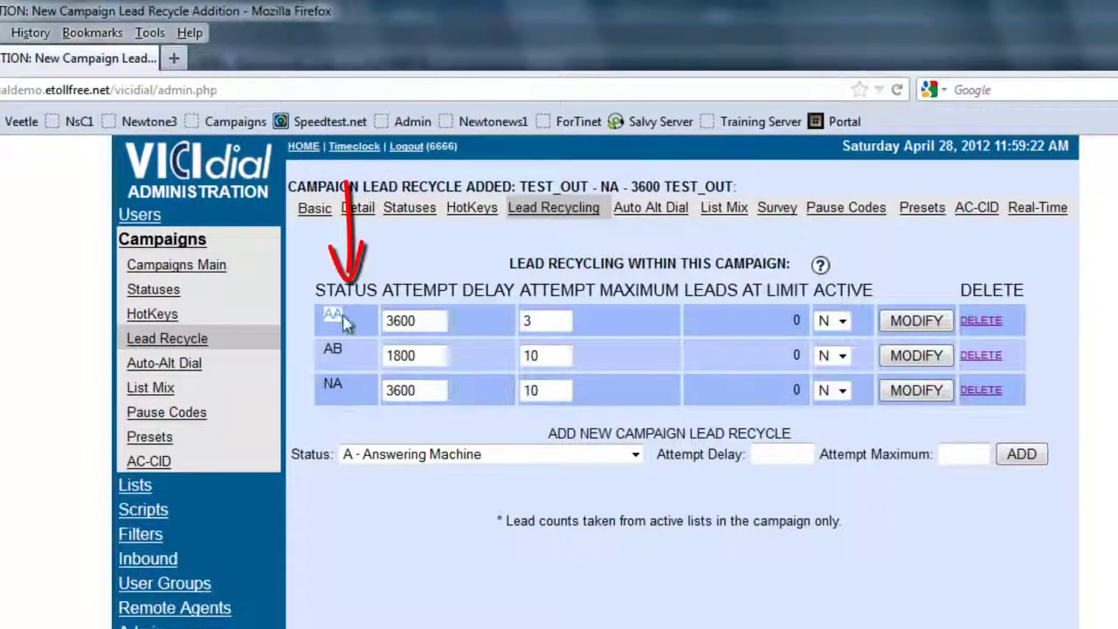
pyautogui.moveTo(418, 320); pyautogui.dragTo(384, 323)
pyautogui.moveTo(540, 320); pyautogui.dragTo(500, 326)
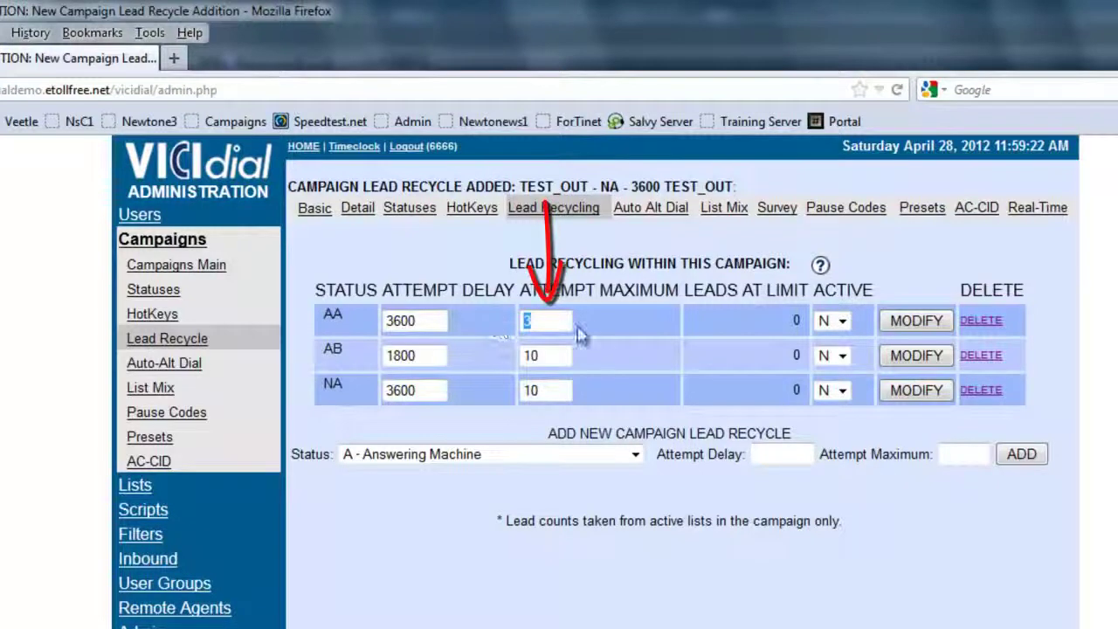
pyautogui.click(716, 324)
pyautogui.doubleClick(797, 321)
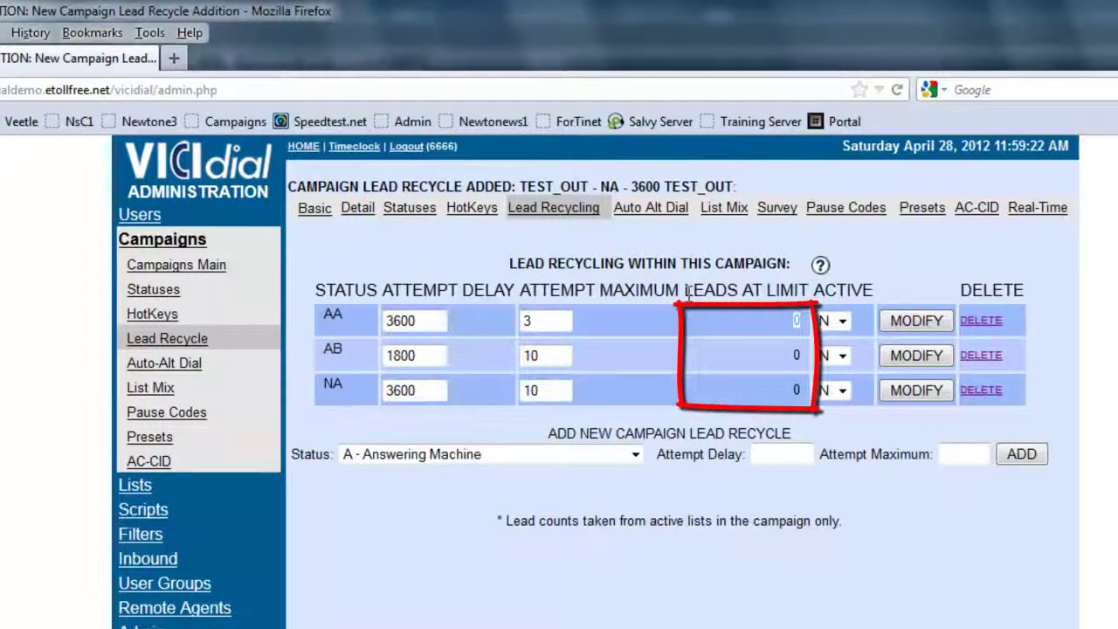
pyautogui.click(708, 326)
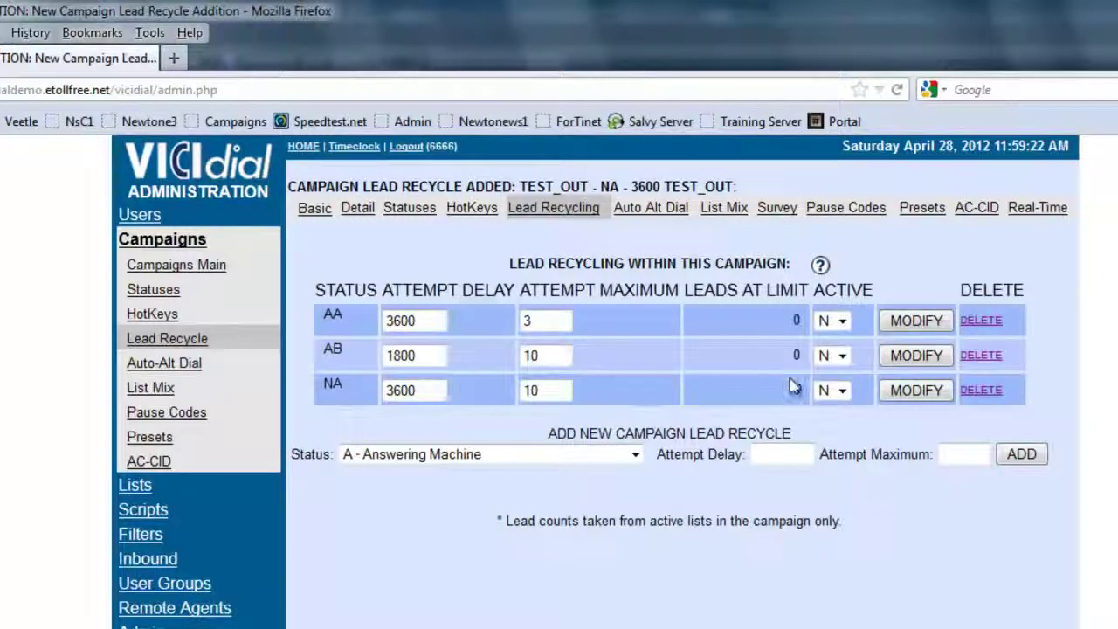
# Step: Set Active to Y on the AA, AB and NA rules and save the AA rule
pyautogui.click(841, 321)
pyautogui.click(834, 338)
pyautogui.click(841, 355)
pyautogui.click(837, 373)
pyautogui.click(841, 390)
pyautogui.click(834, 408)
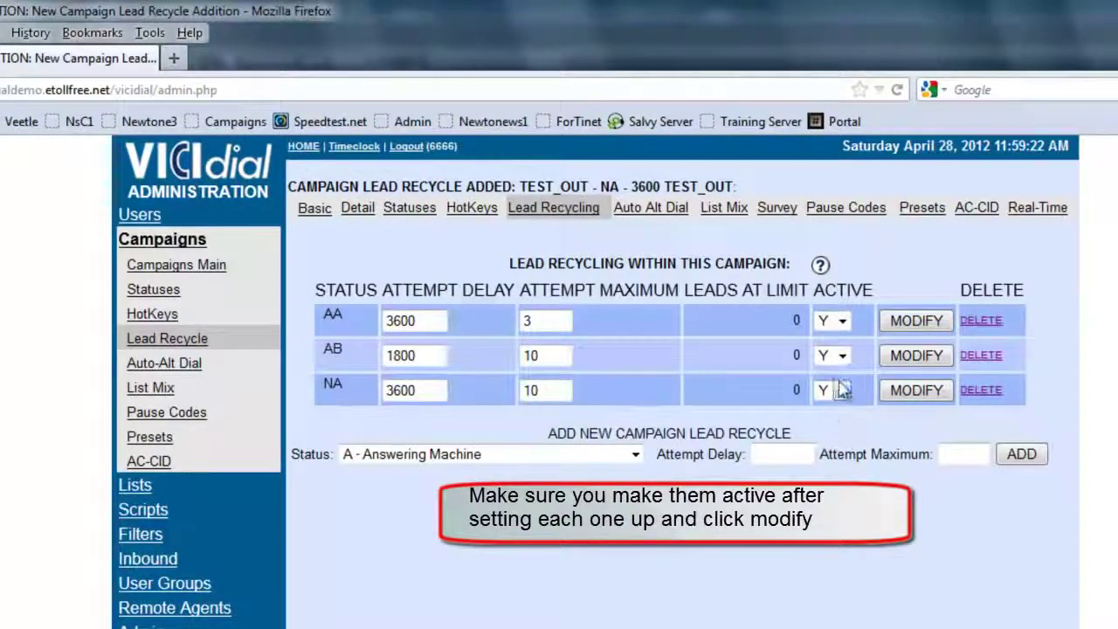
pyautogui.click(896, 336)
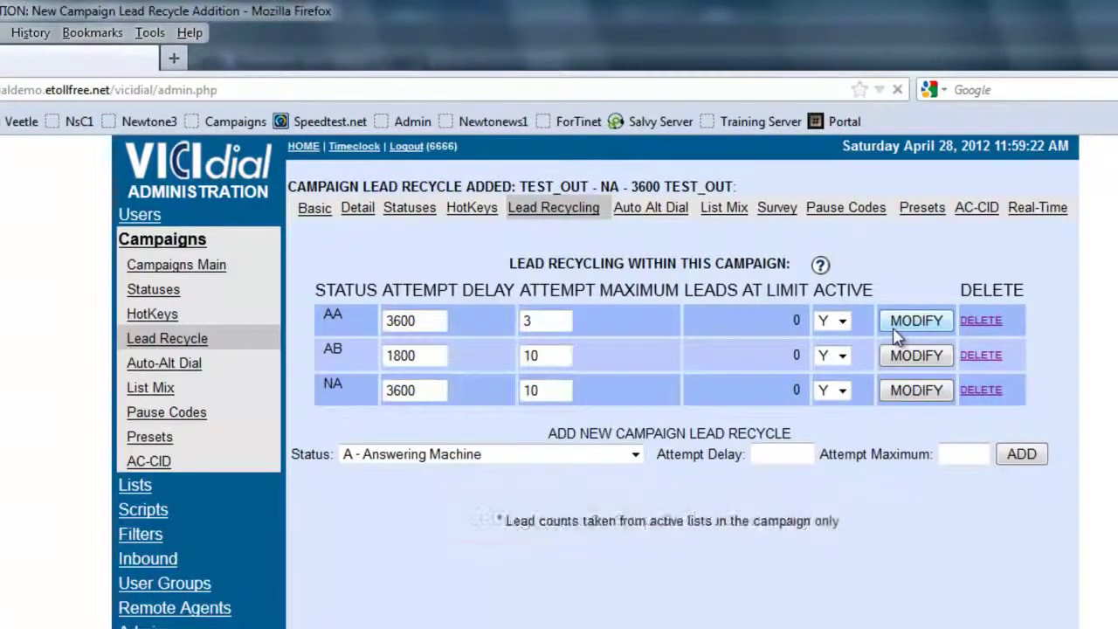
# Step: Set the AB and NA rules to Active Y again and save each one
pyautogui.click(836, 356)
pyautogui.click(837, 373)
pyautogui.click(890, 363)
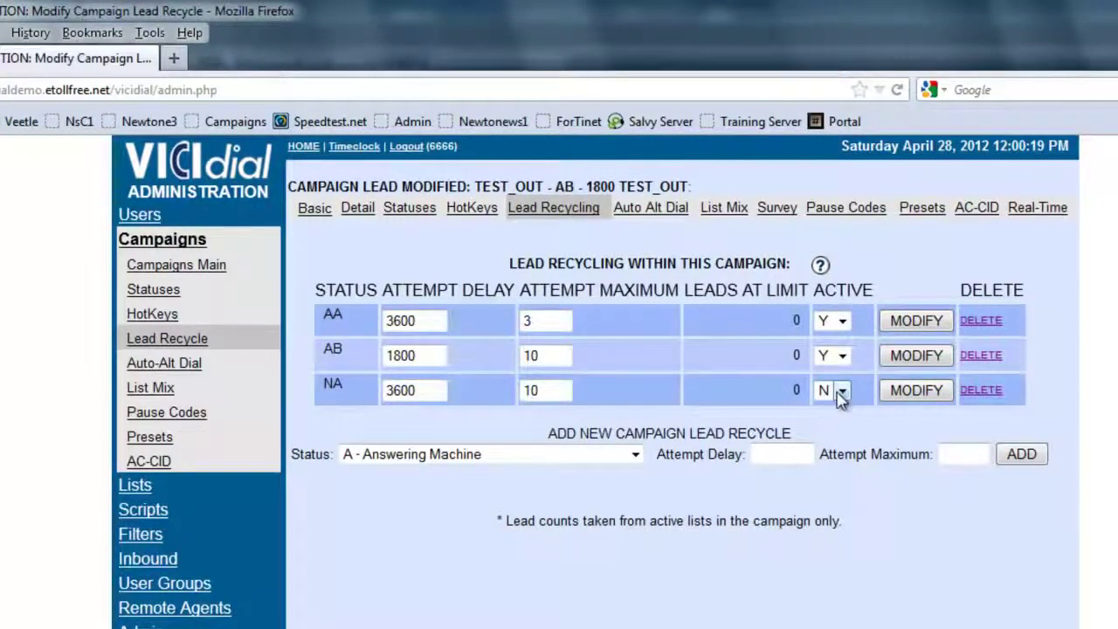
pyautogui.click(843, 391)
pyautogui.click(837, 408)
pyautogui.click(913, 390)
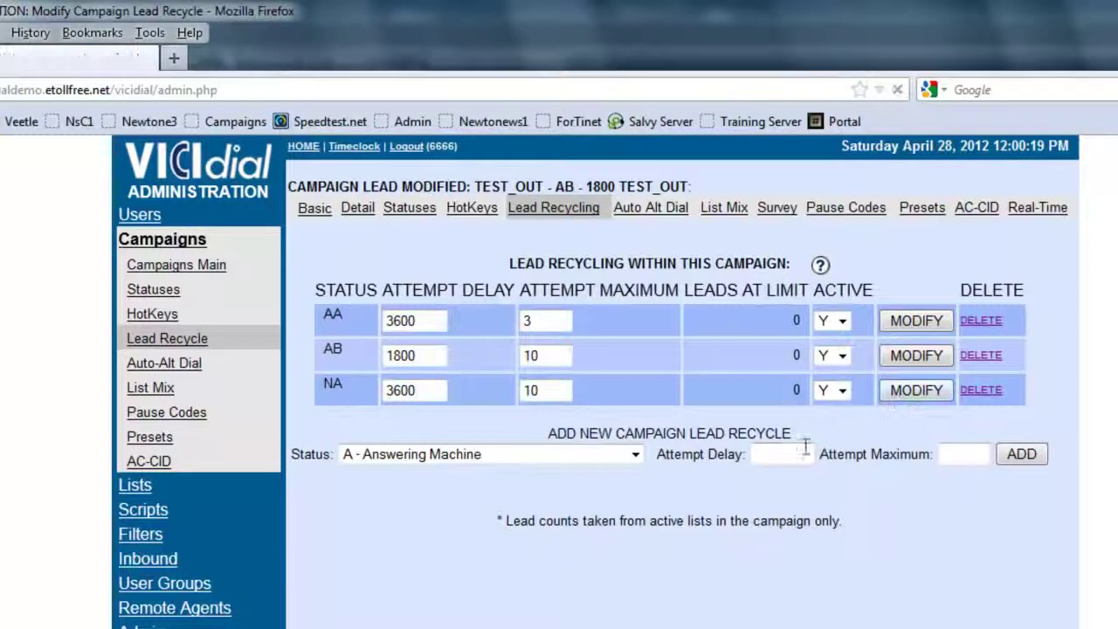